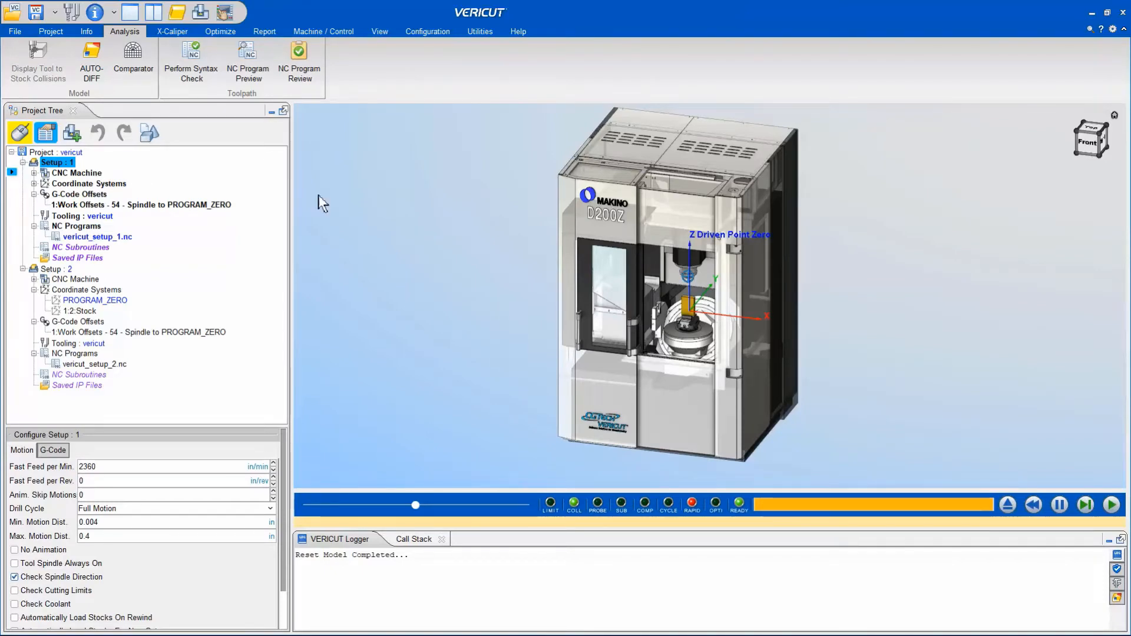
Step: Open the NC program listing for vericut_setup_1.nc alongside the project tree and bring it to the front
click(87, 33)
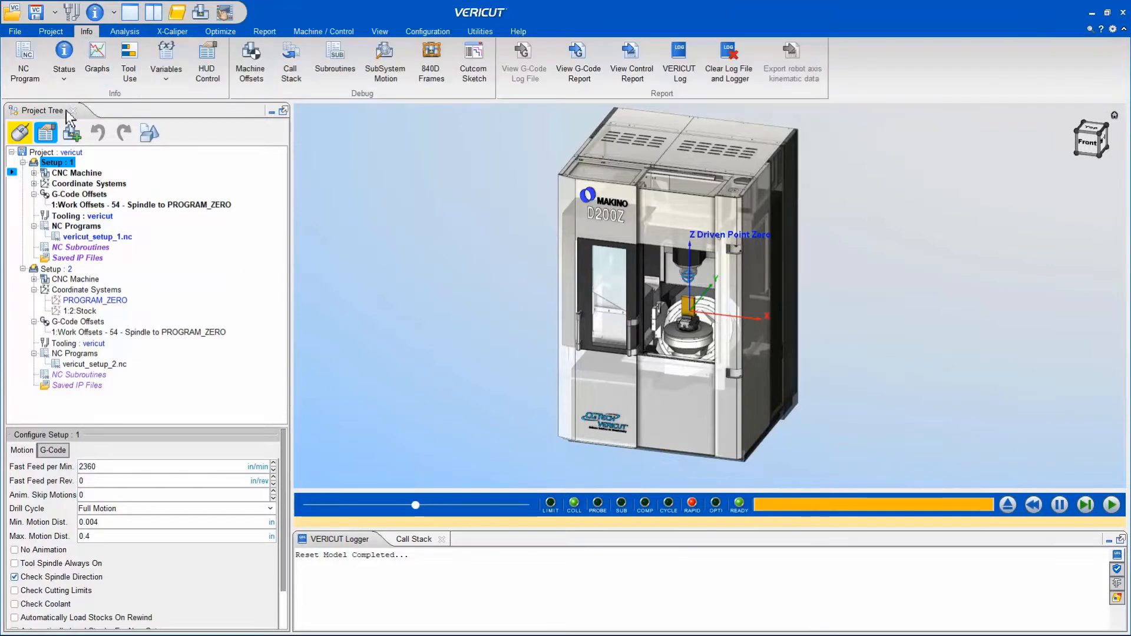
click(36, 81)
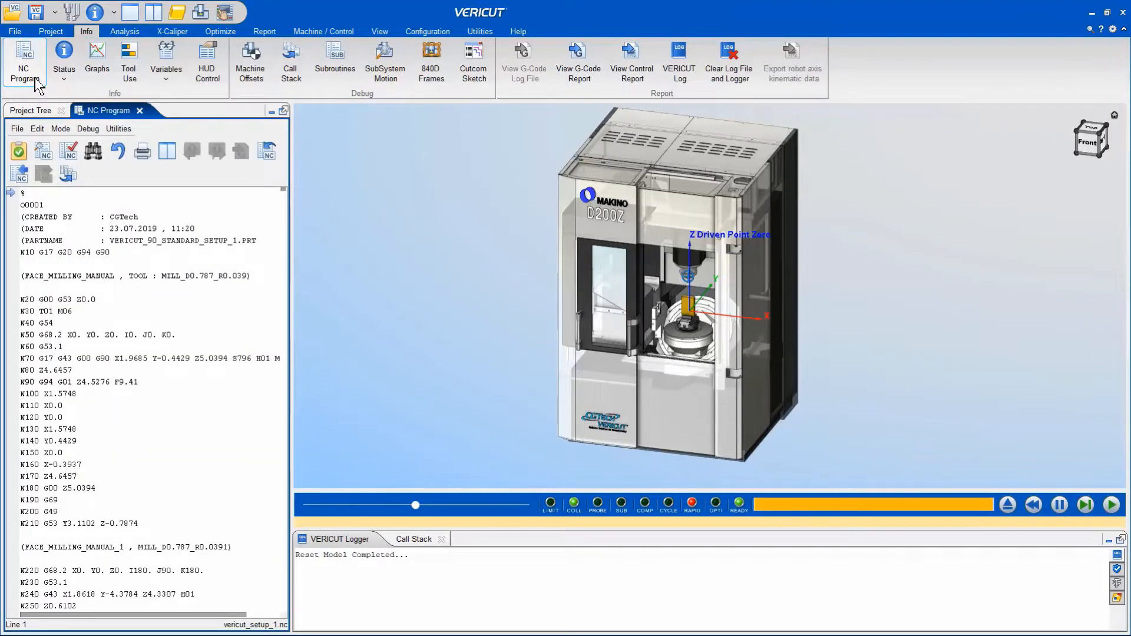
click(39, 111)
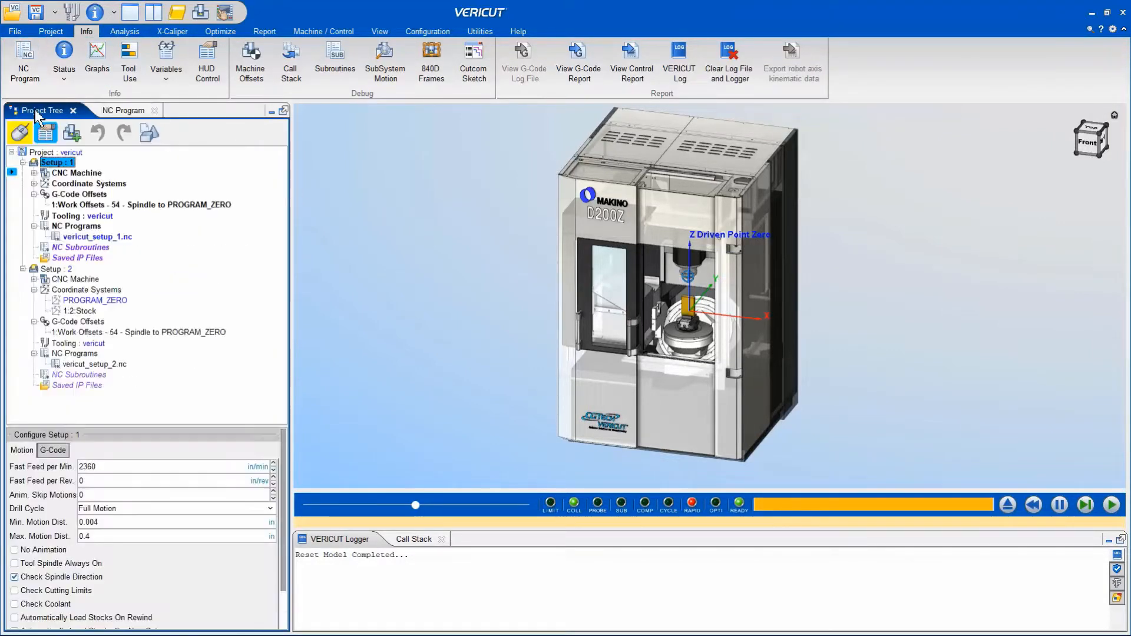
click(112, 111)
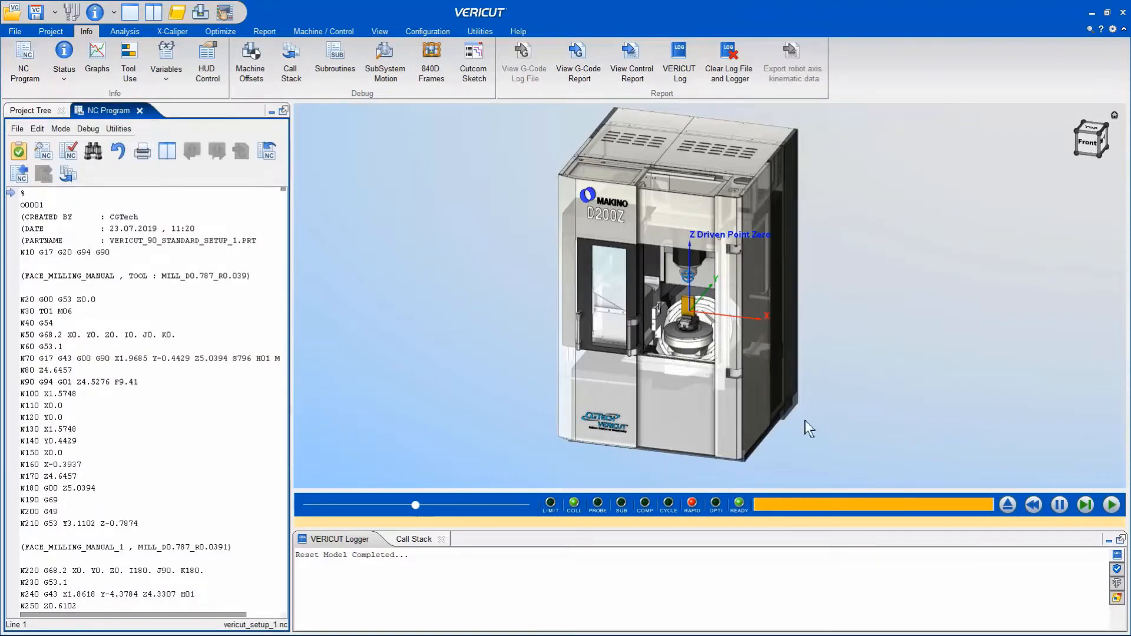
Step: Run the setup 1 simulation, pause it, and switch to NC Program Review mode
click(1111, 510)
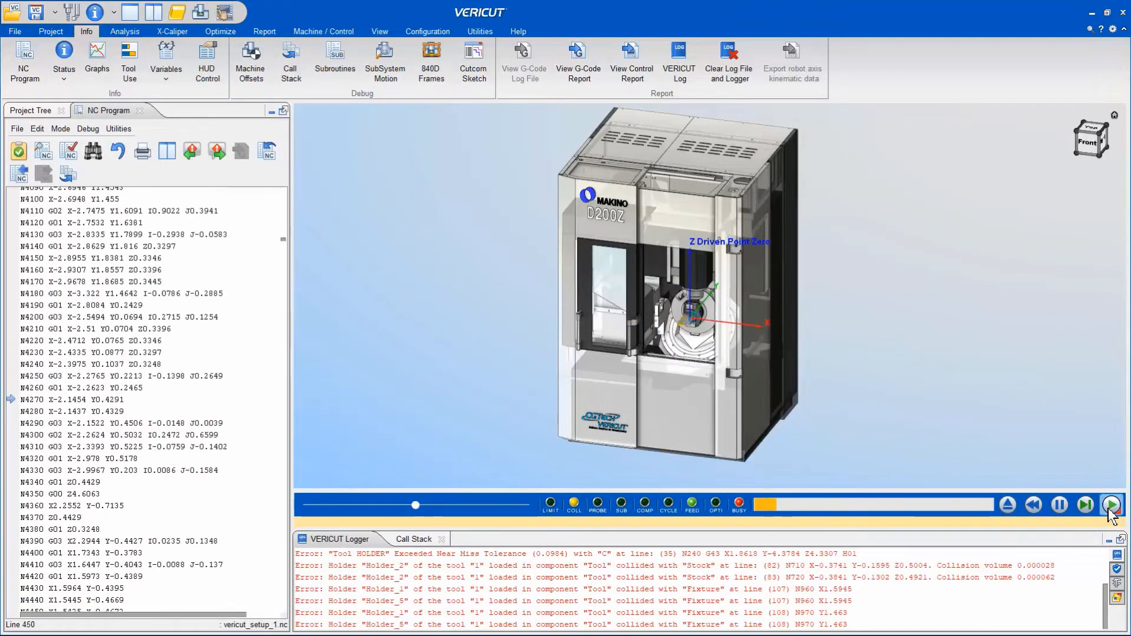
click(1060, 506)
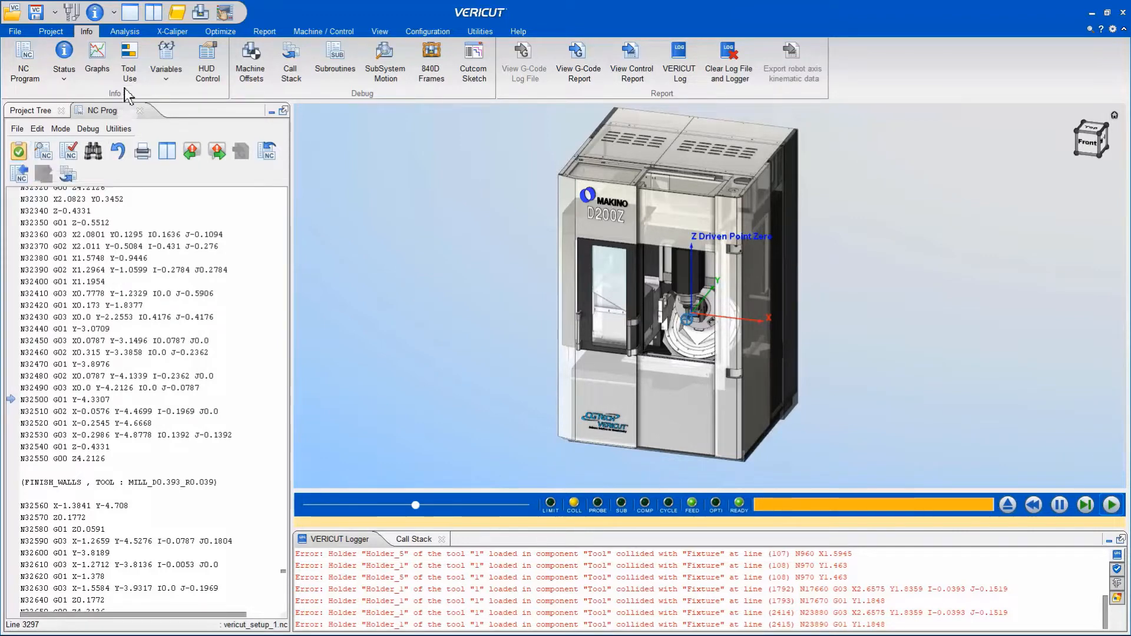
click(126, 32)
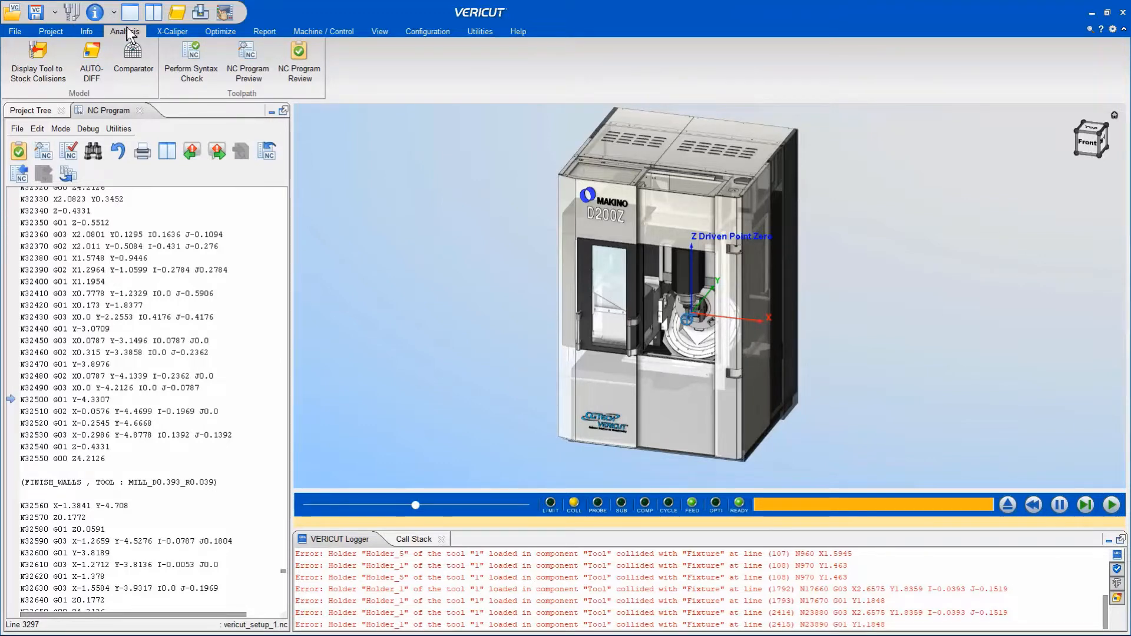
click(19, 152)
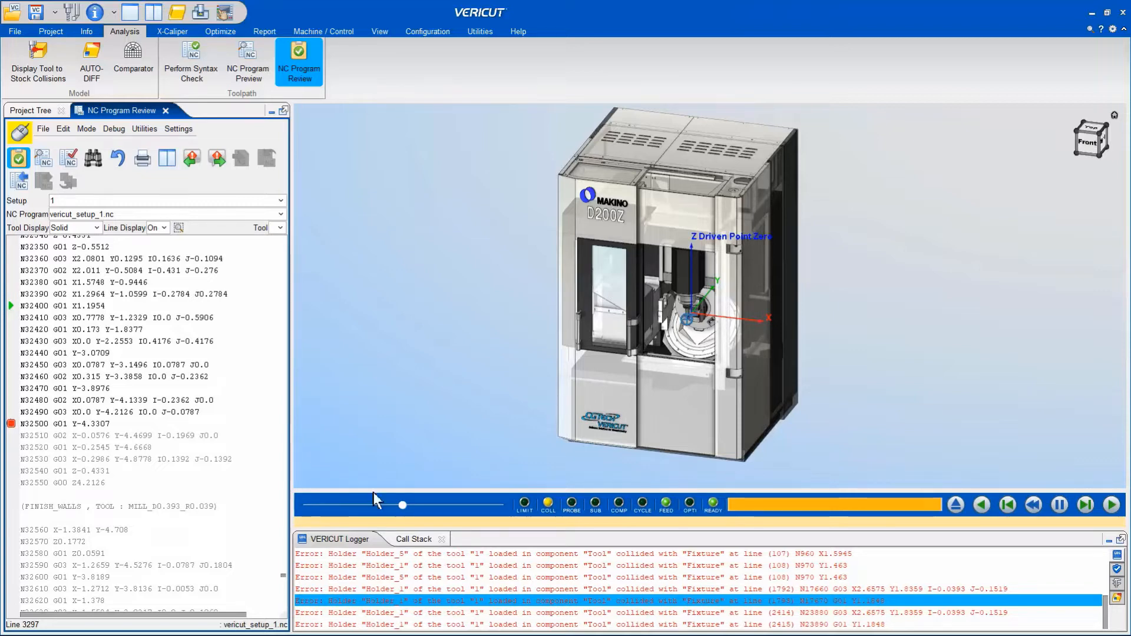
Step: Jump to the logged holder-fixture collision at block N970 and inspect the tool, stock and fixture up close
double_click(410, 568)
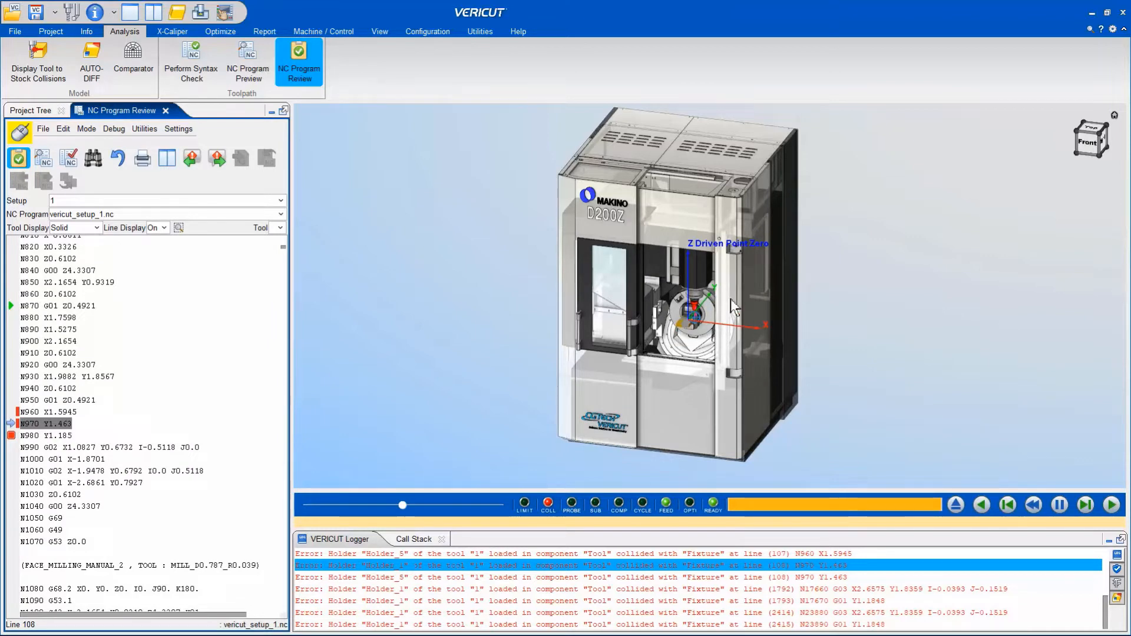
scroll(690, 324, up, 10)
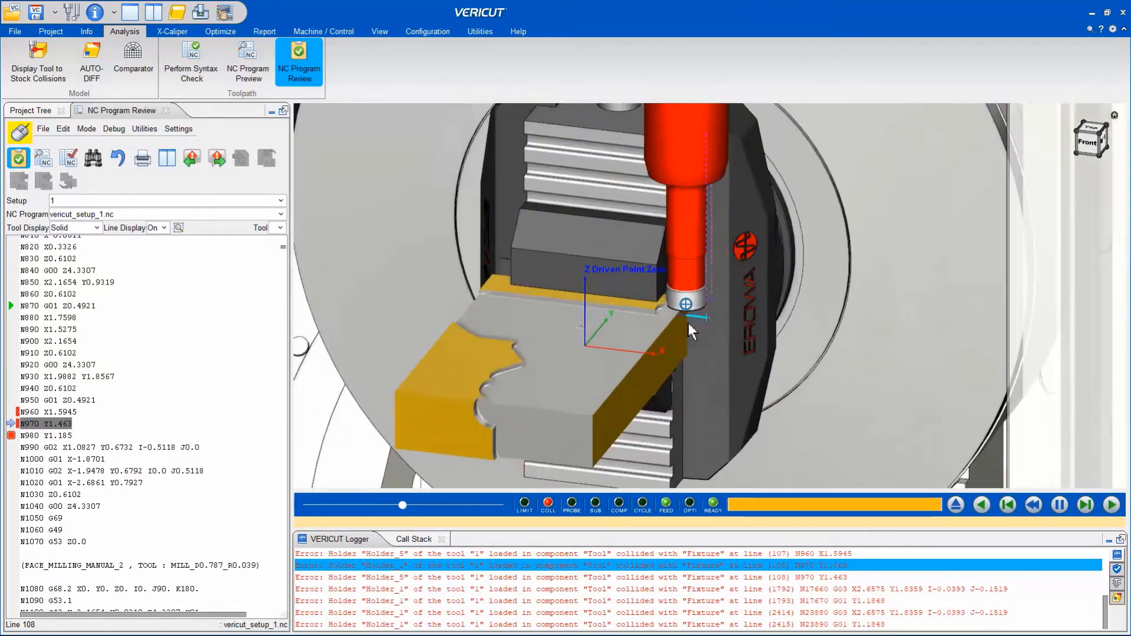
scroll(688, 323, up, 1)
click(715, 245)
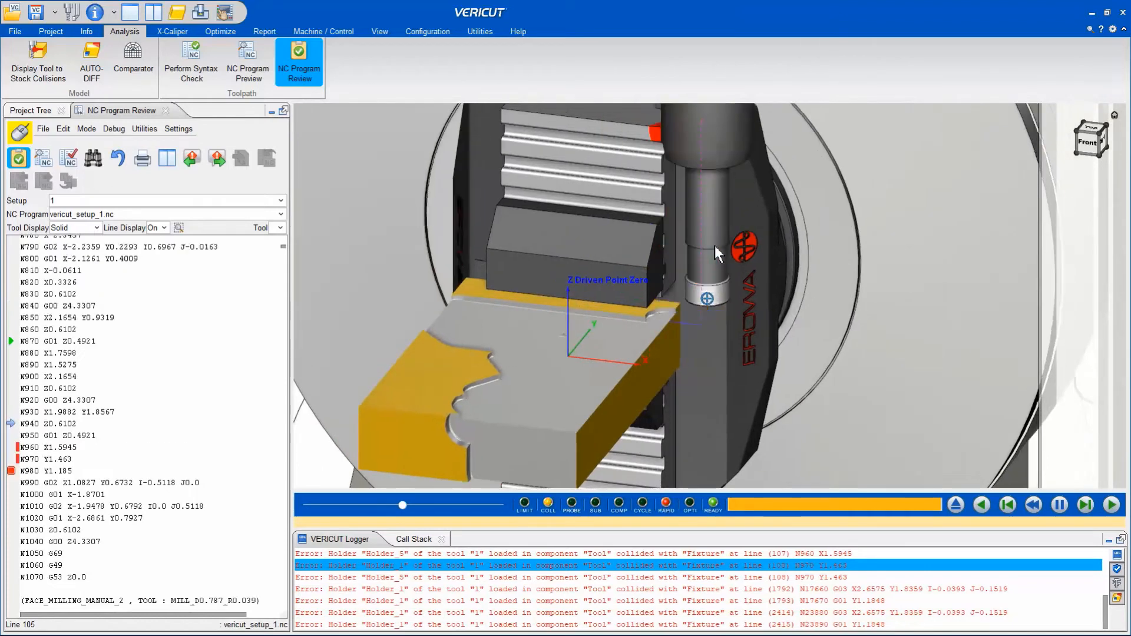
scroll(715, 292, down, 10)
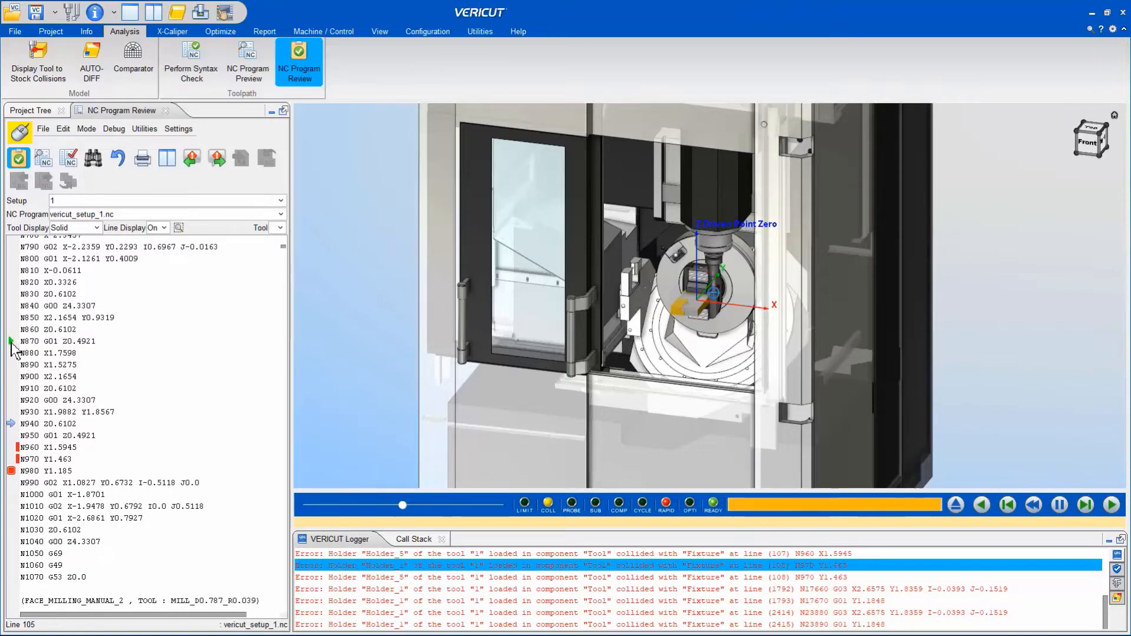
Step: Move the review start marker to block N850 and rewind the review to it
mouse_move(16, 348)
mouse_down()
mouse_move(10, 289)
mouse_move(11, 319)
mouse_up()
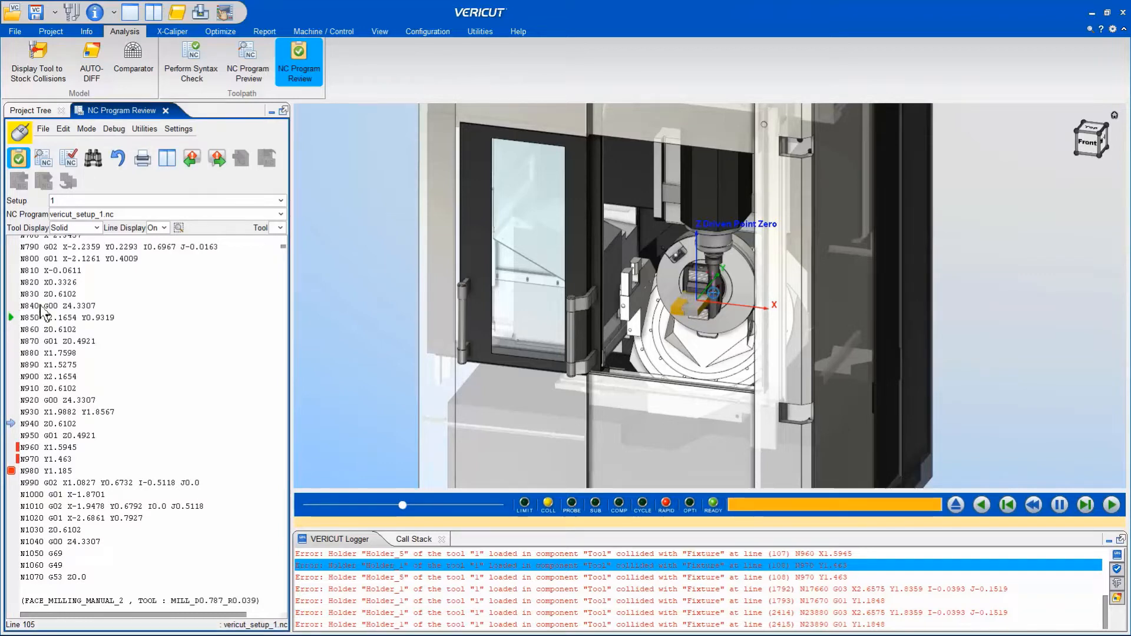
right_click(86, 252)
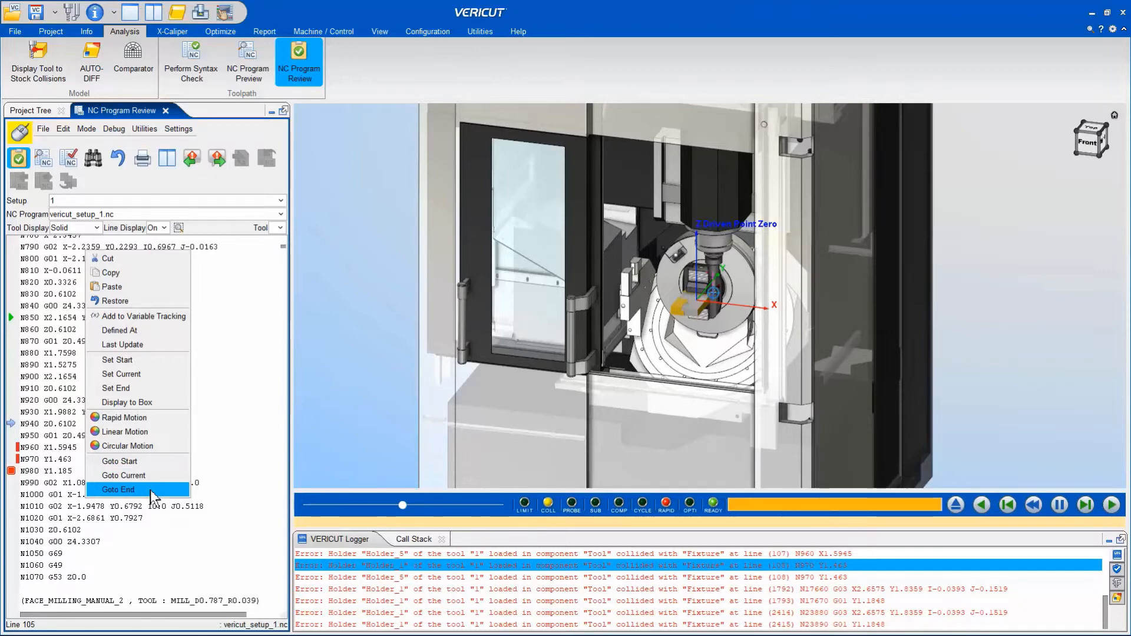
click(243, 452)
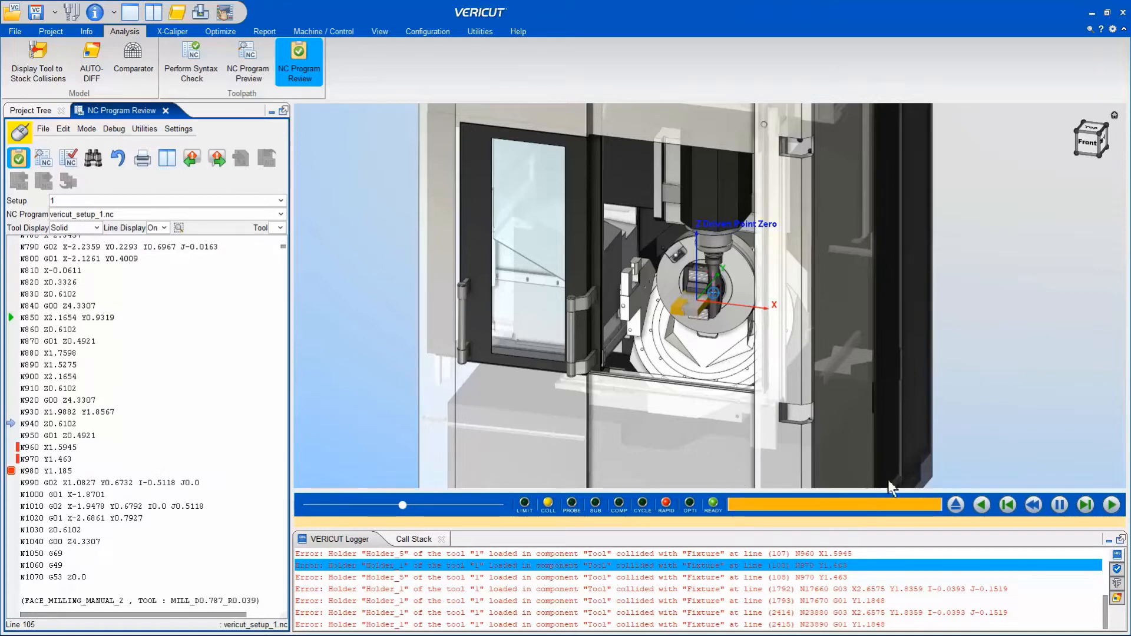
click(1039, 510)
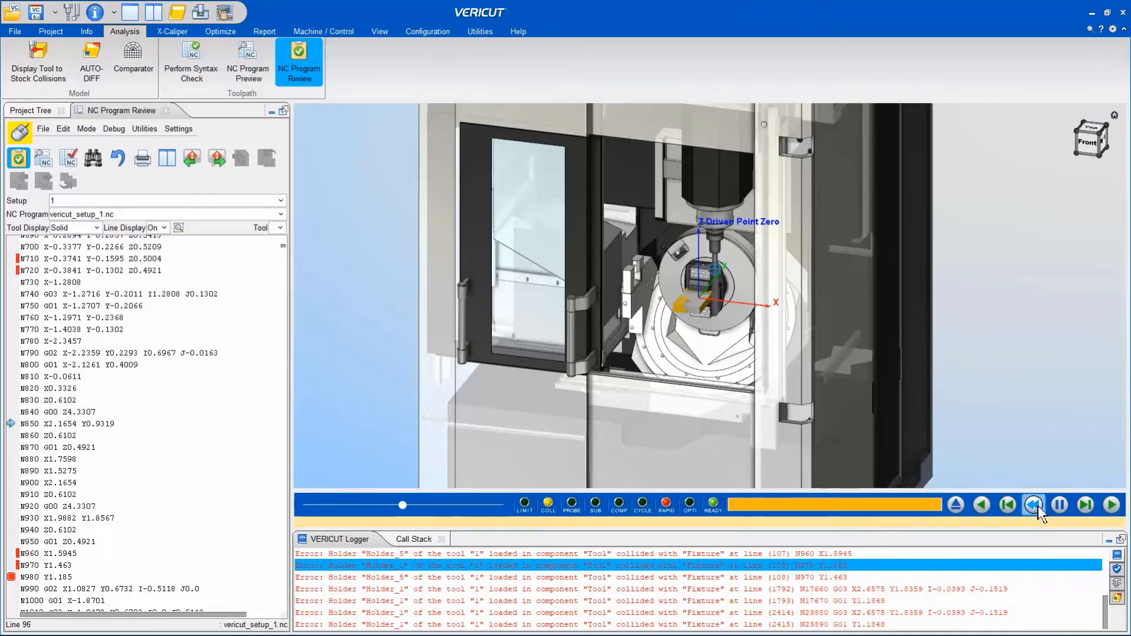
Step: Reset the review to the program's beginning and step forward through the blocks to N290
click(955, 505)
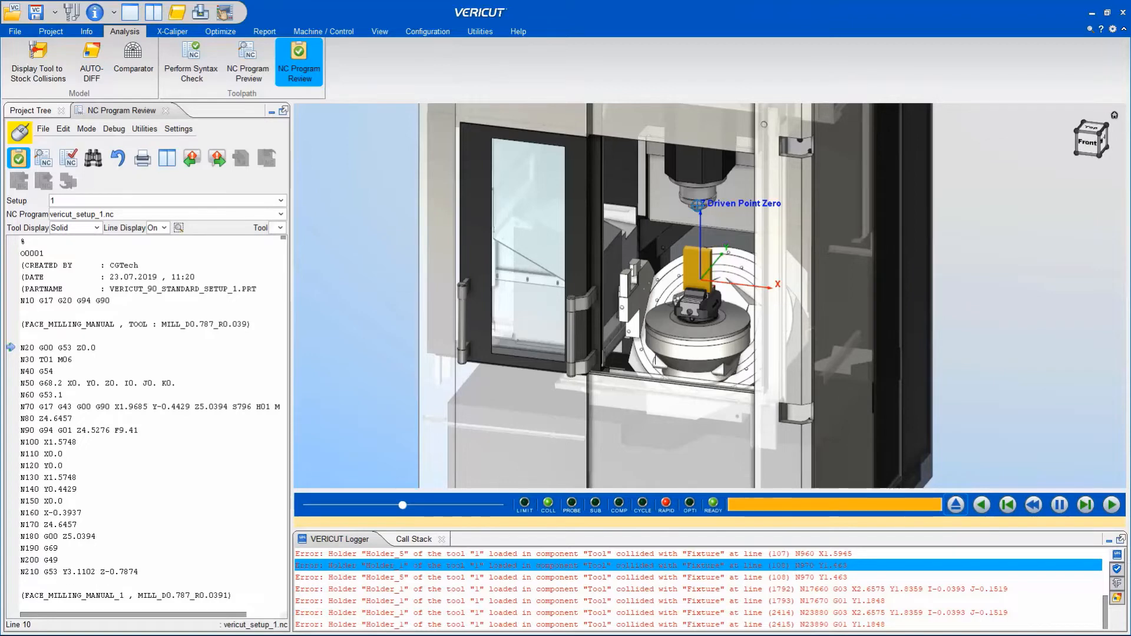
scroll(94, 388, down, 5)
scroll(95, 389, down, 14)
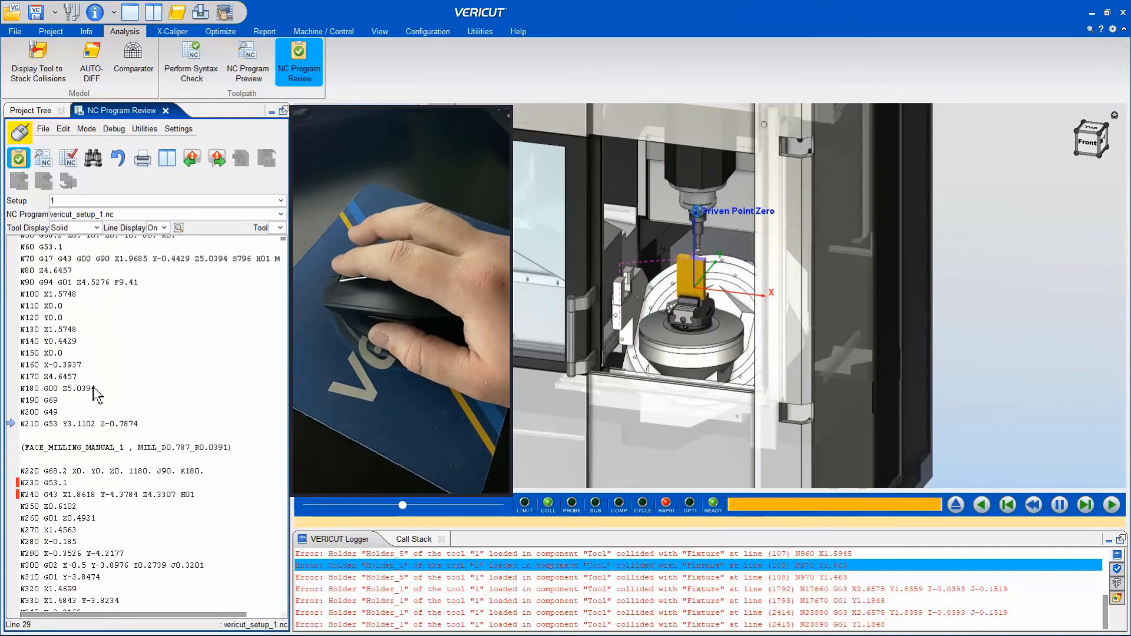
scroll(94, 392, down, 11)
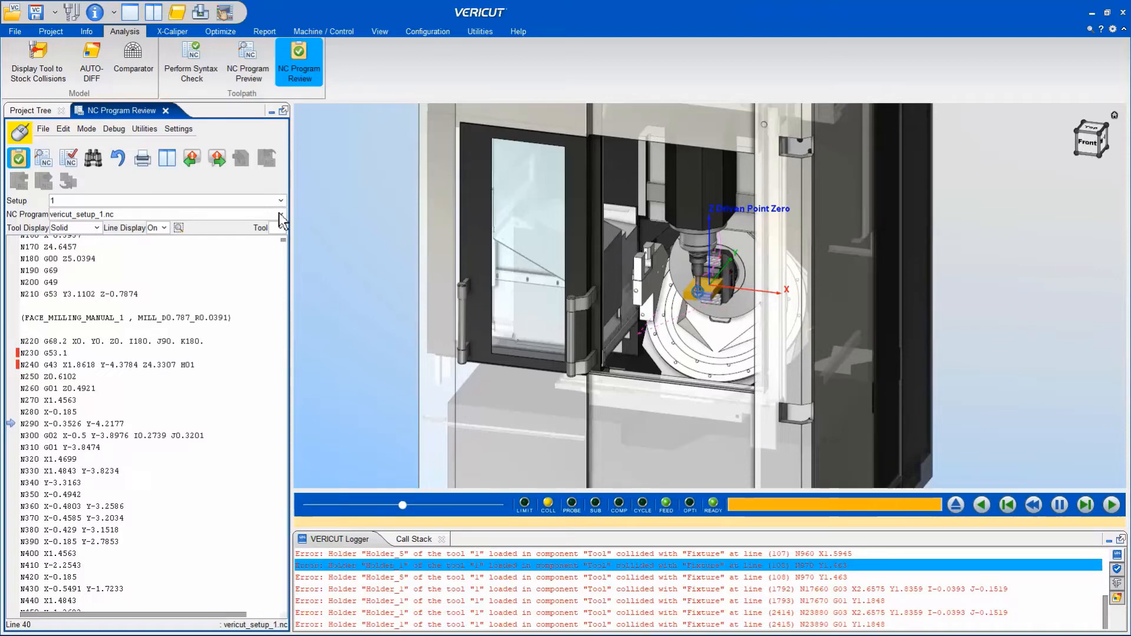
Step: Check the available Tool Display and Line Display options for the review
click(97, 228)
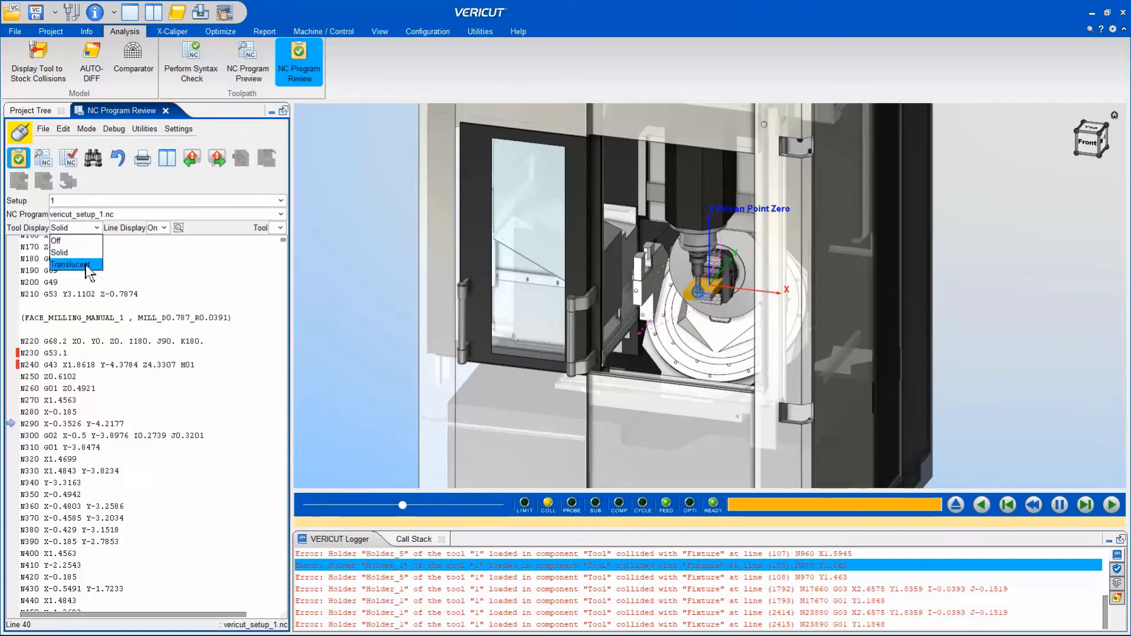
click(164, 228)
click(164, 228)
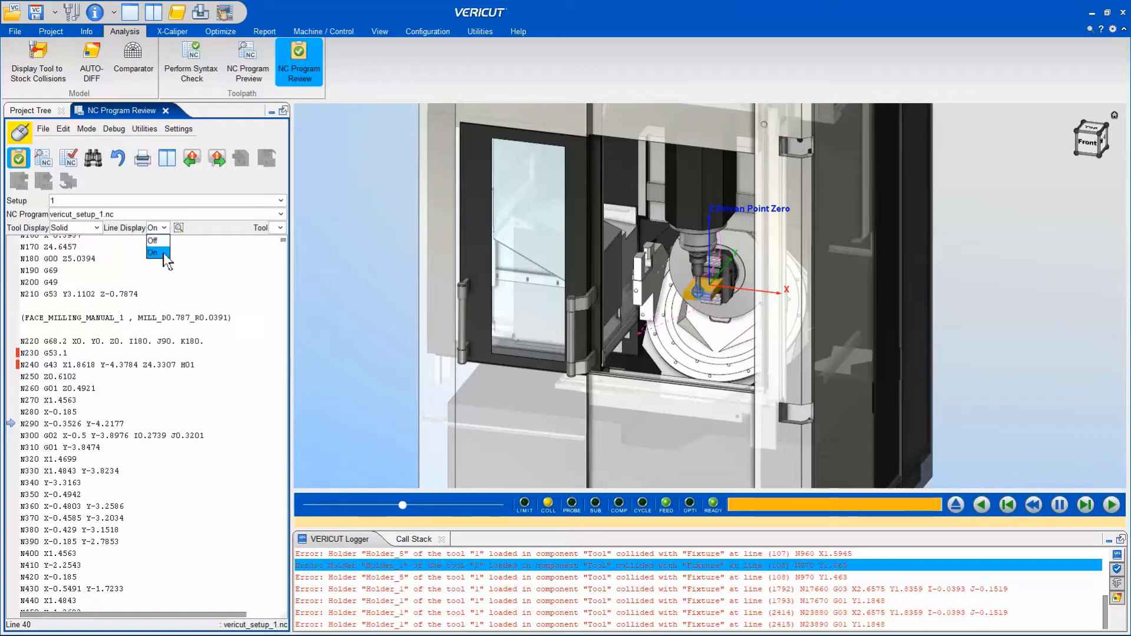
Step: Jump the review to the tool change for tool 2
click(281, 228)
click(281, 229)
click(276, 265)
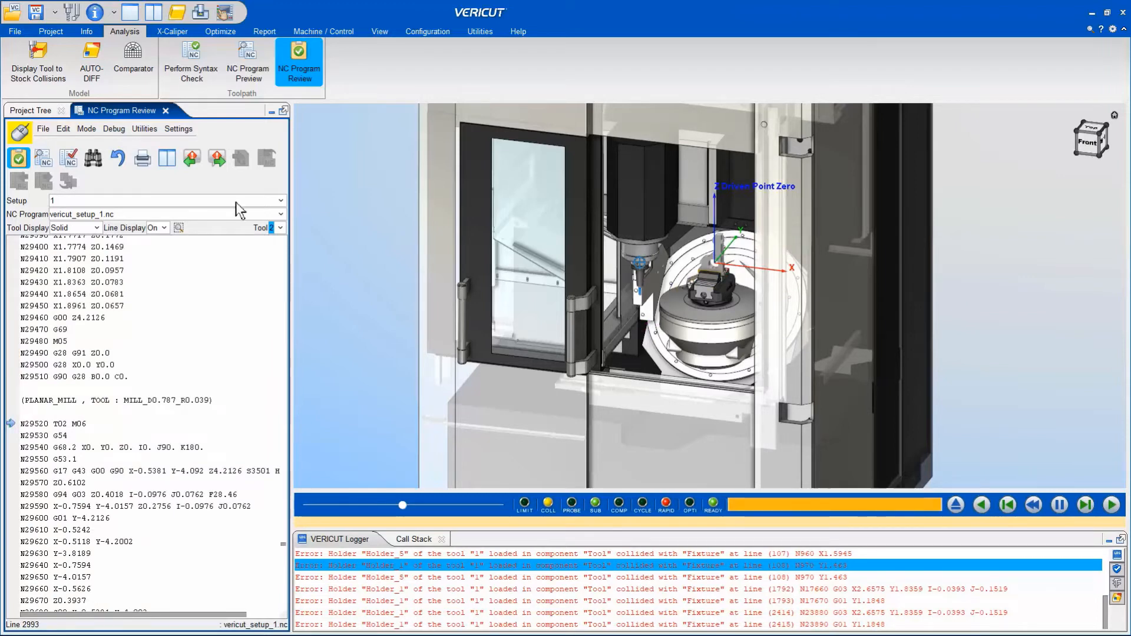
Step: Measure the part's model thickness with X-Caliper beside the large hole and near the part's upper end
click(172, 32)
scroll(725, 288, up, 2)
scroll(726, 287, up, 3)
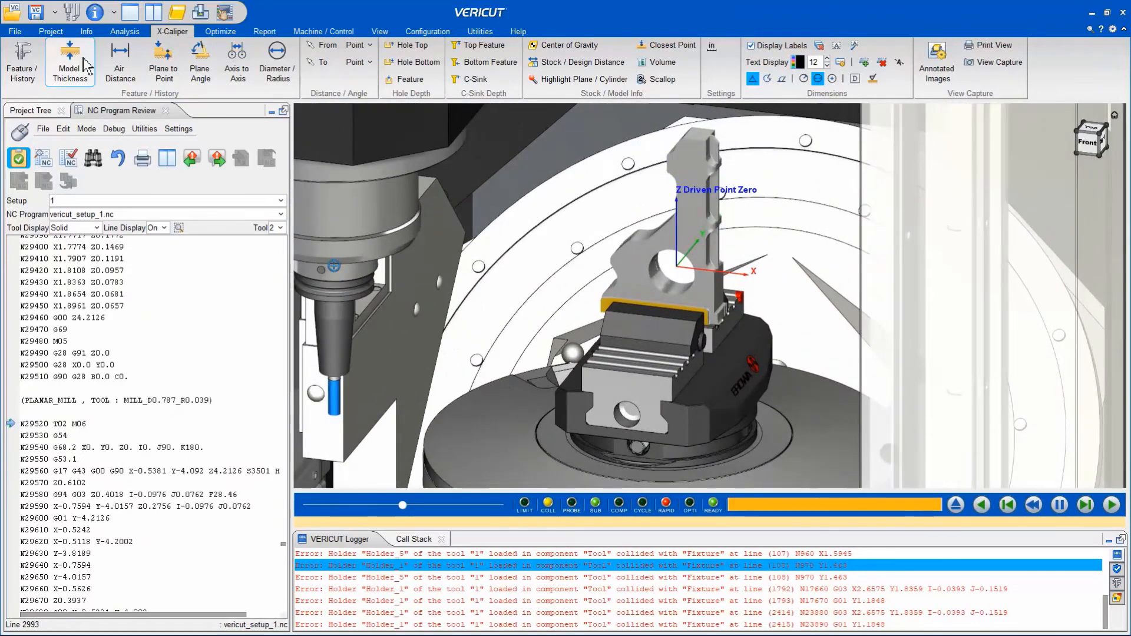
click(69, 62)
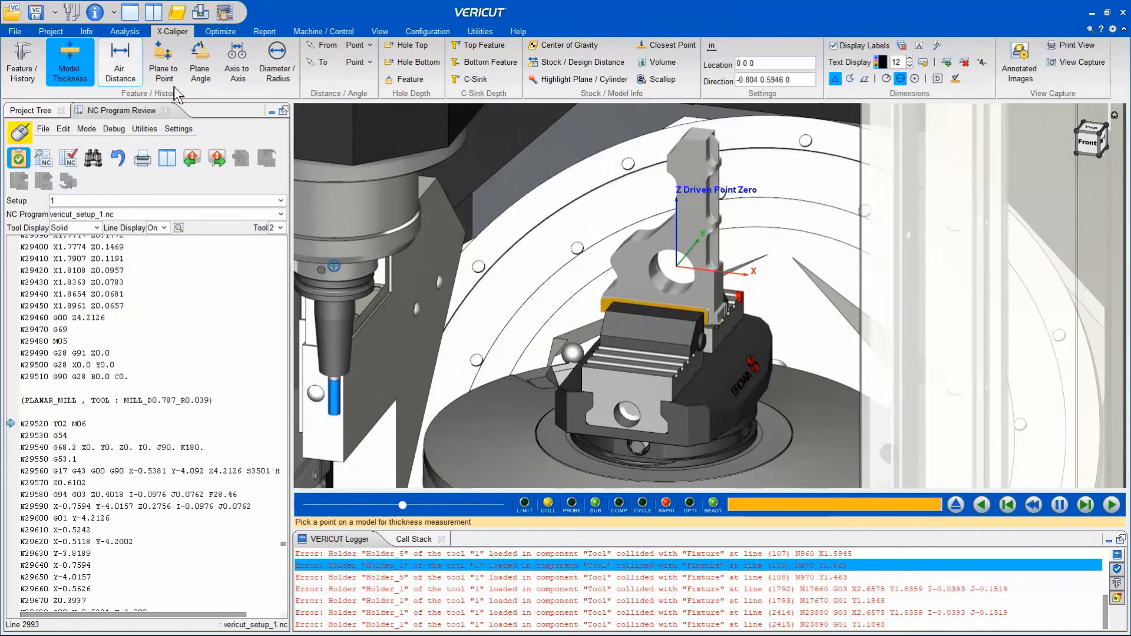
click(648, 250)
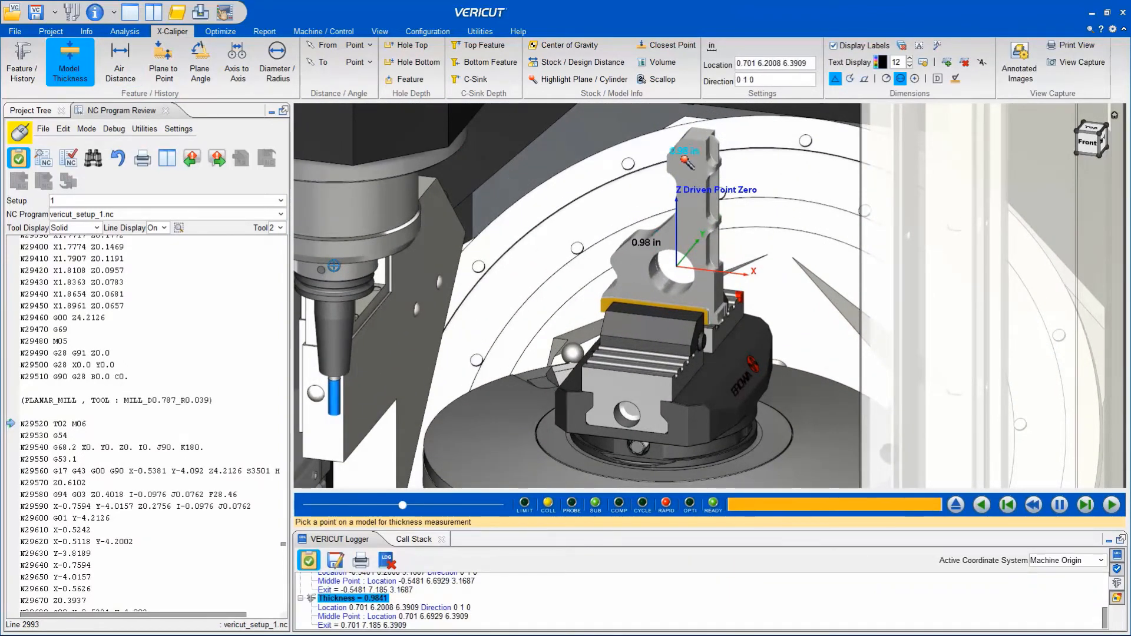
click(90, 66)
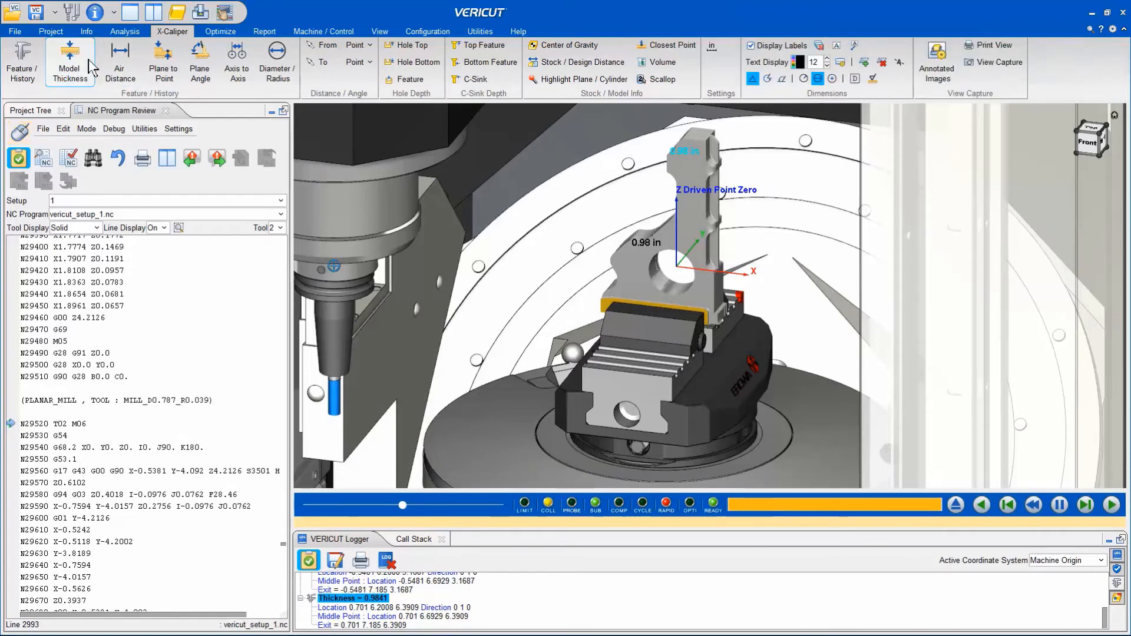
Step: Exit NC Program Review and check the review and tolerance options in the project settings
click(24, 157)
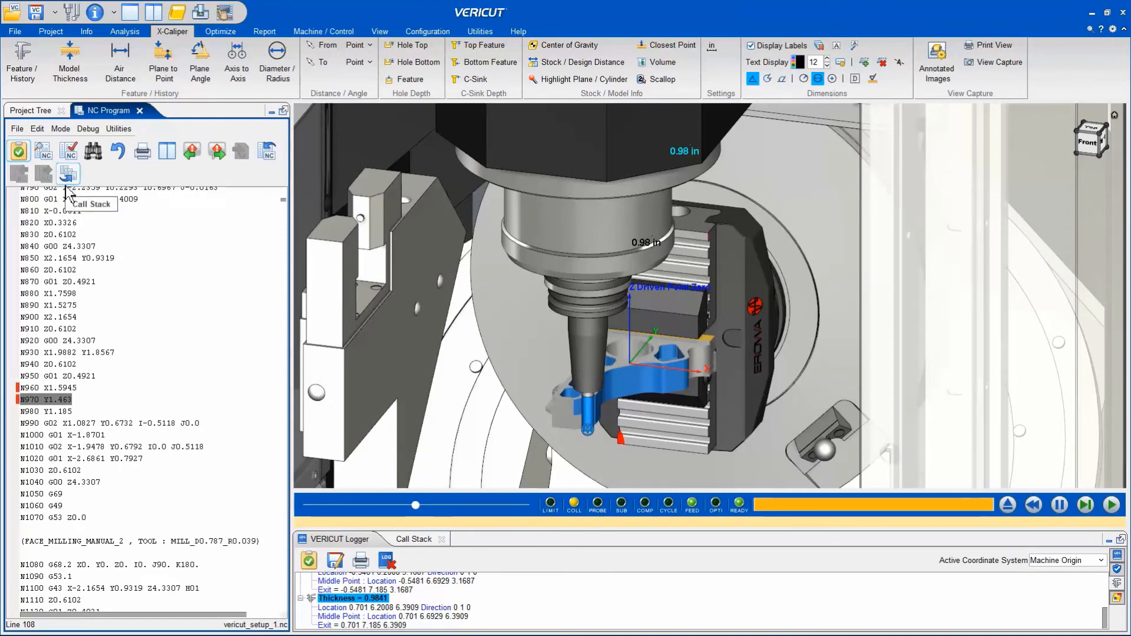
click(54, 32)
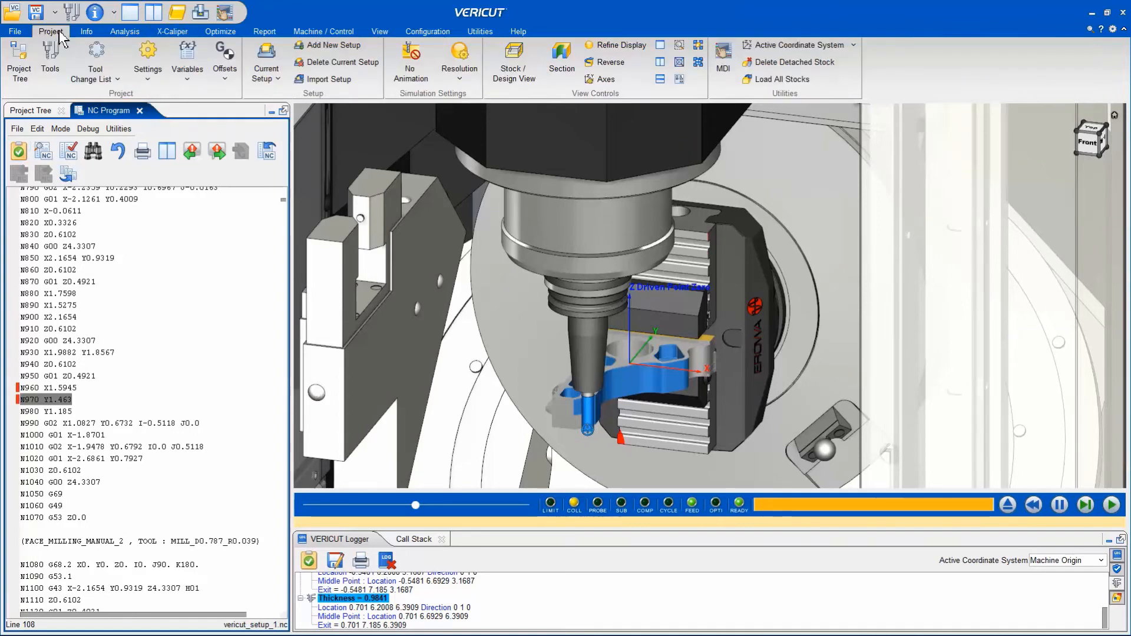
click(148, 55)
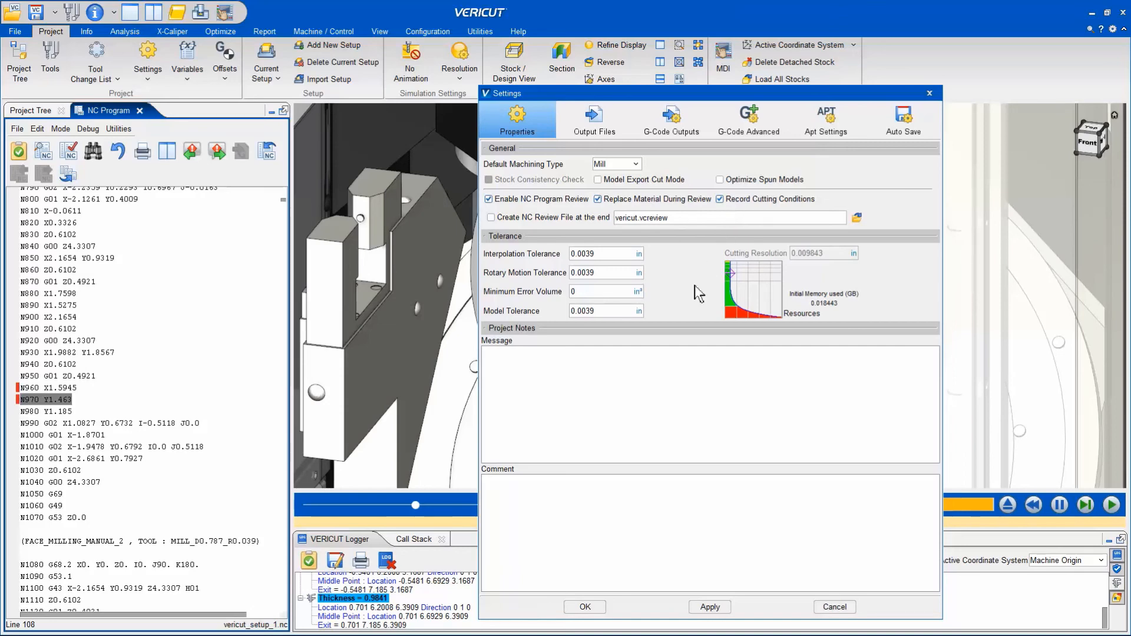
click(585, 606)
scroll(652, 302, down, 5)
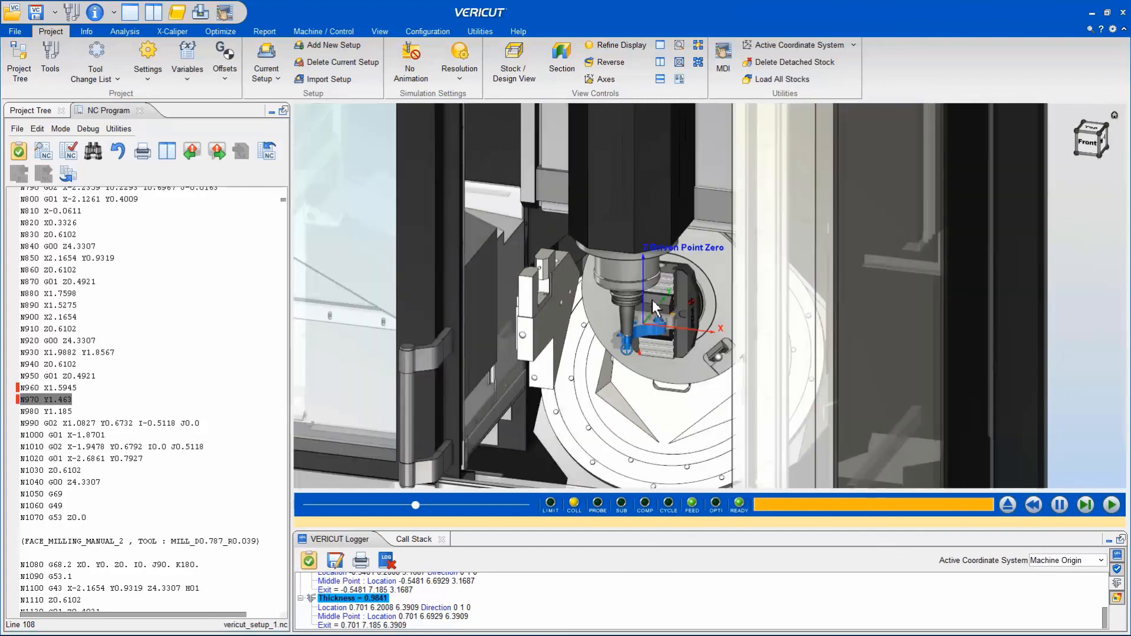